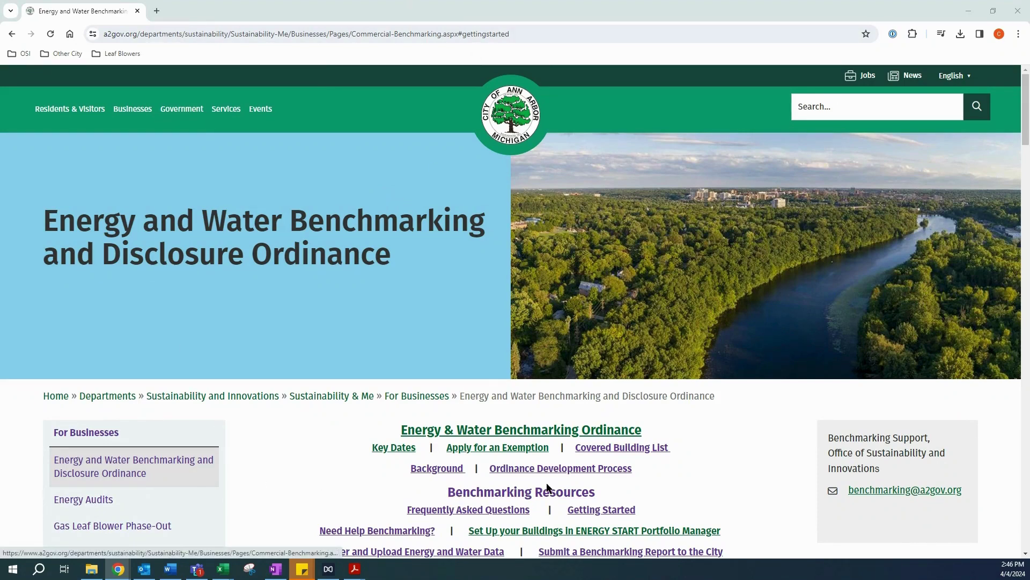
Jump to the Getting Started section of the benchmarking ordinance page
click(629, 513)
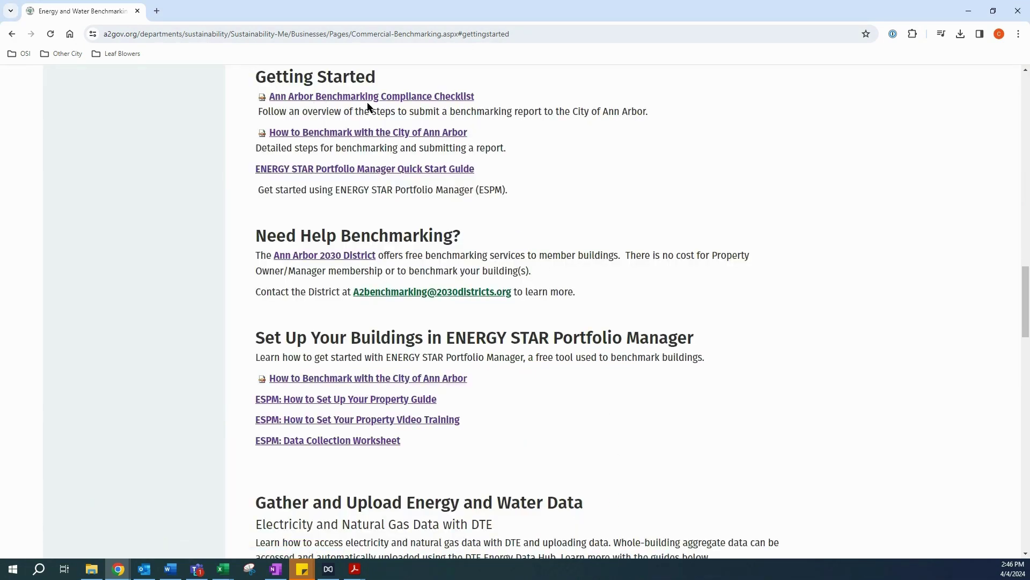
Open the Ann Arbor Benchmarking Compliance Checklist PDF in a new tab
click(355, 98)
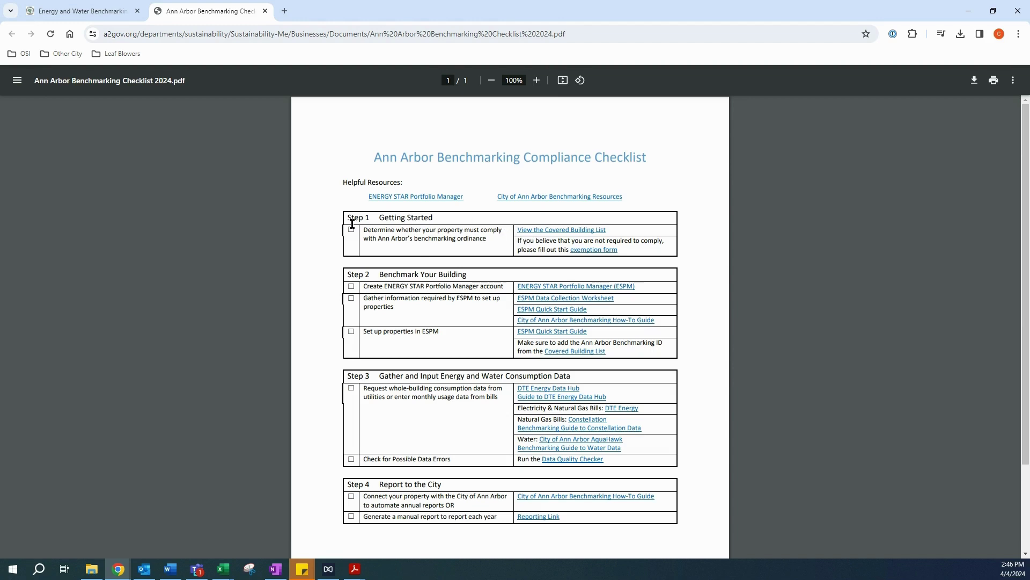
Follow the checklist to the Covered Building List section and download its spreadsheet
click(553, 229)
right_click(517, 216)
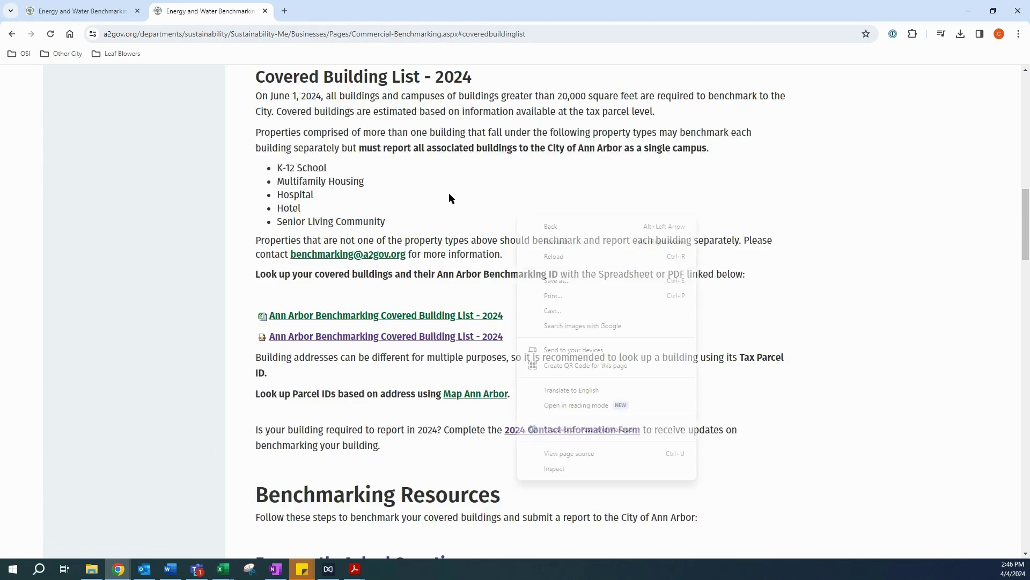
click(449, 198)
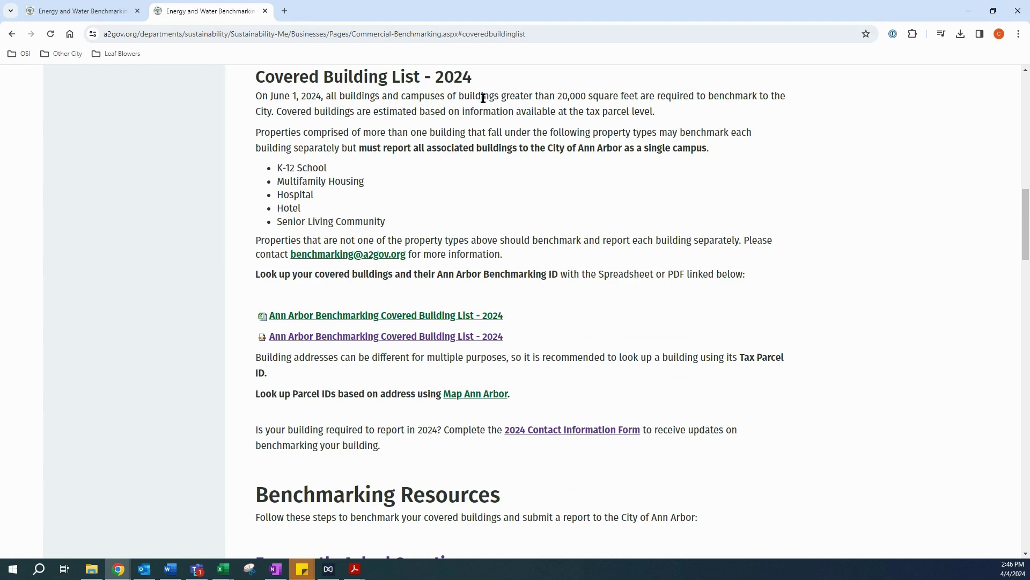
right_click(392, 322)
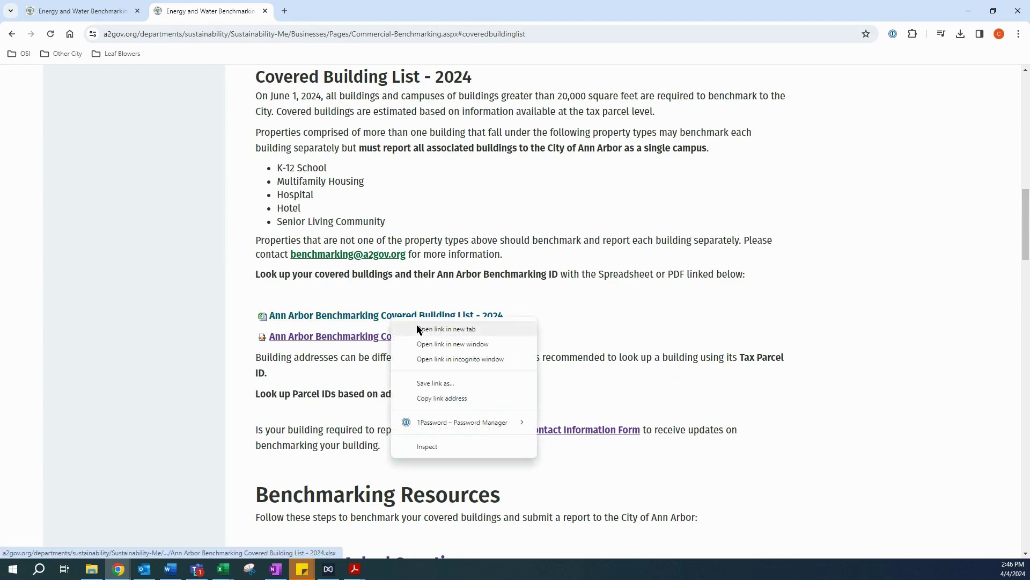
click(427, 330)
Open the Covered Building List 2024 PDF in a new tab, then return to the checklist
right_click(393, 342)
click(427, 348)
click(338, 10)
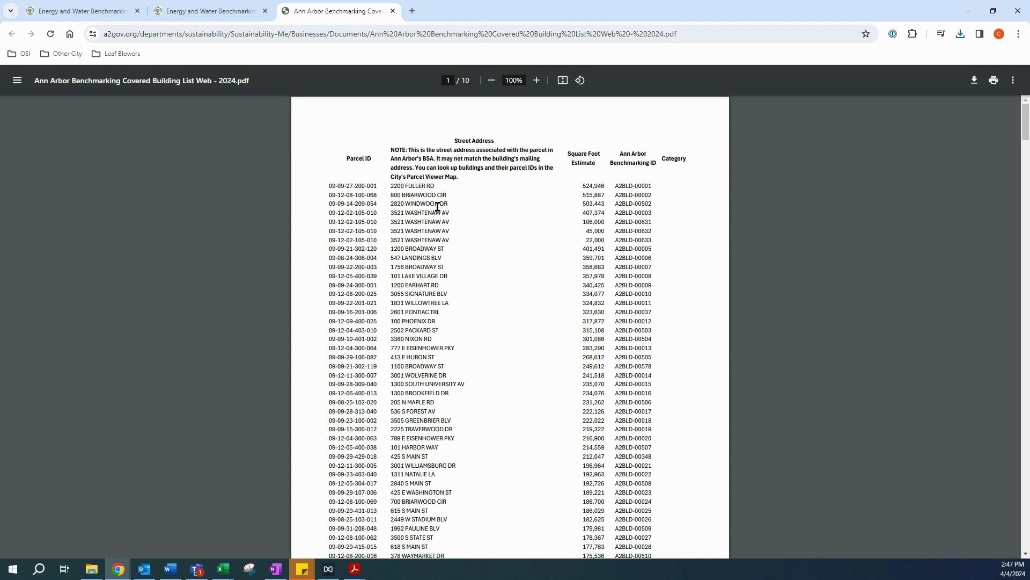
click(252, 8)
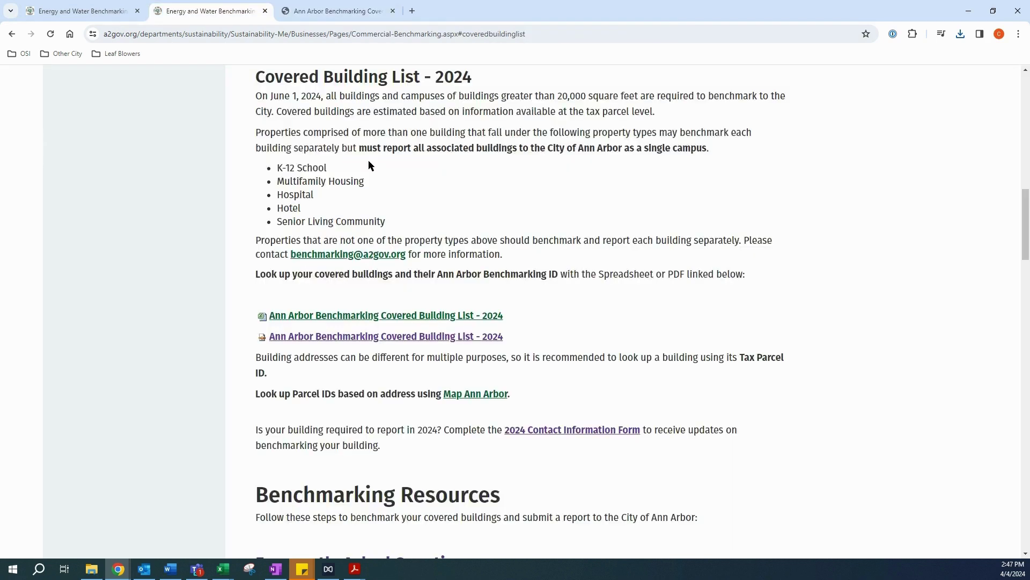
Open the BEAM Helpdesk Benchmarking Exemption Request form in a new tab and view it
key(alt+Left)
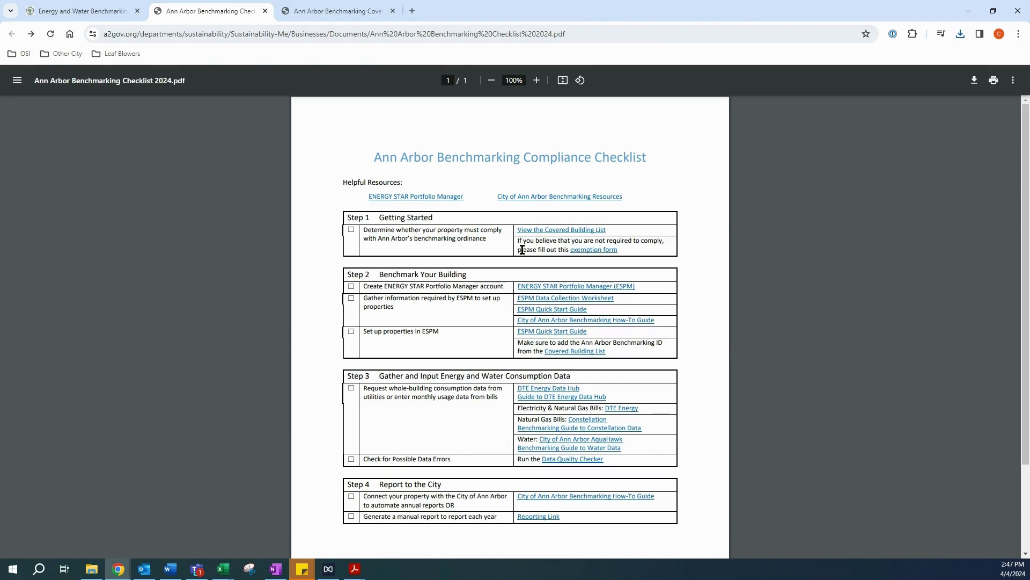
right_click(604, 250)
click(632, 265)
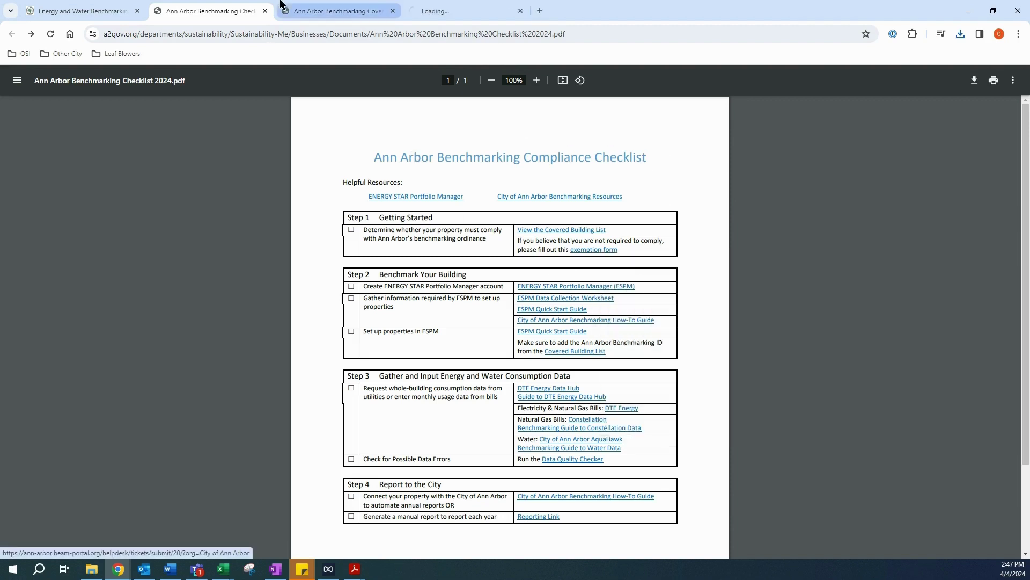
click(456, 11)
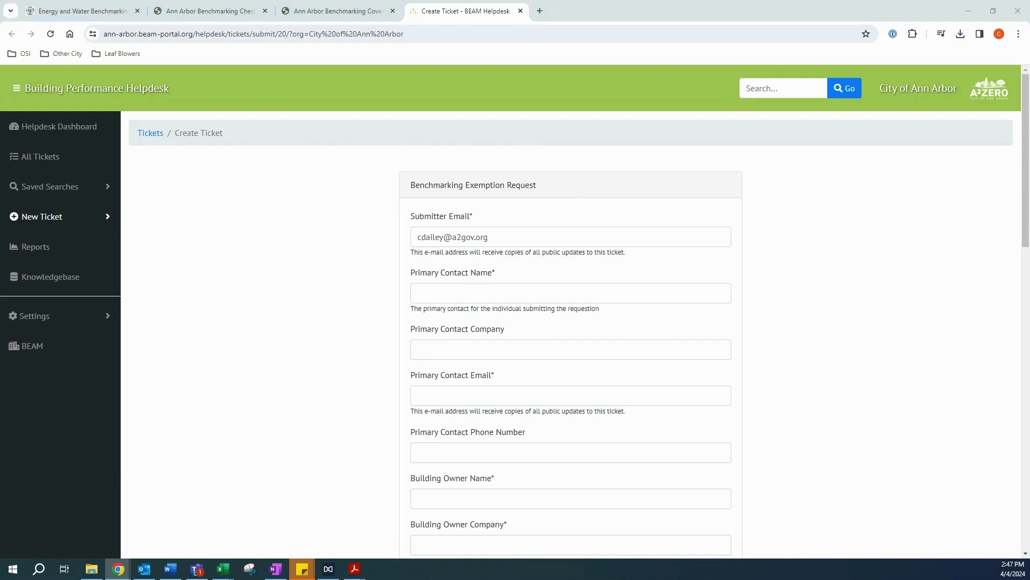
Open the ENERGY STAR Portfolio Manager sign-in page in a new tab from the checklist
click(235, 13)
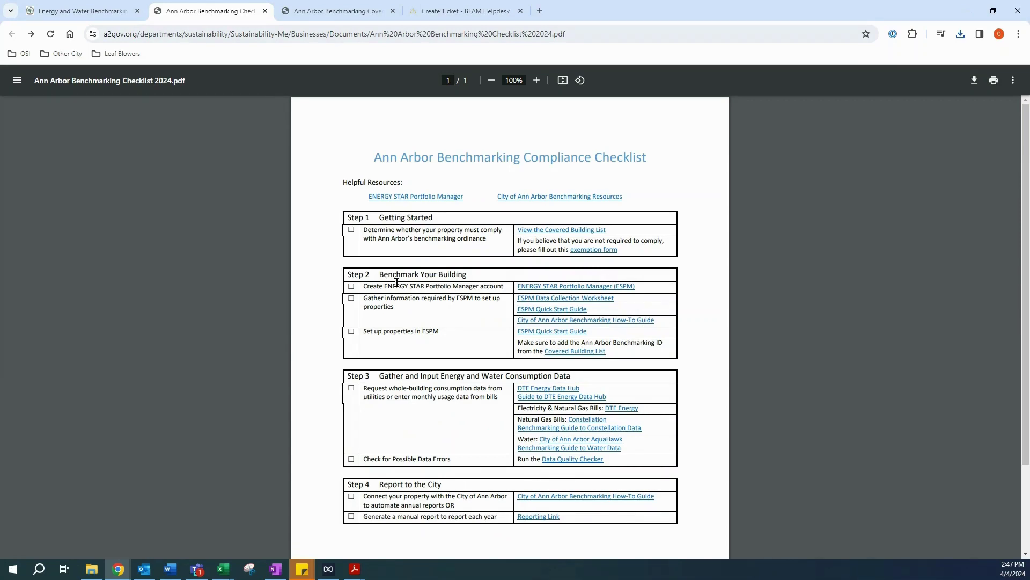
right_click(554, 283)
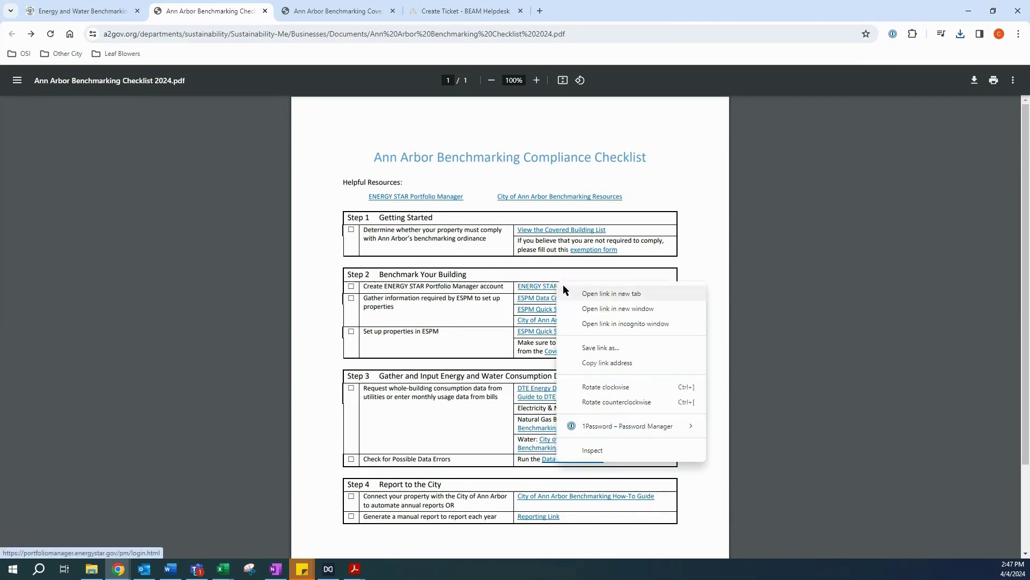
click(595, 291)
click(622, 4)
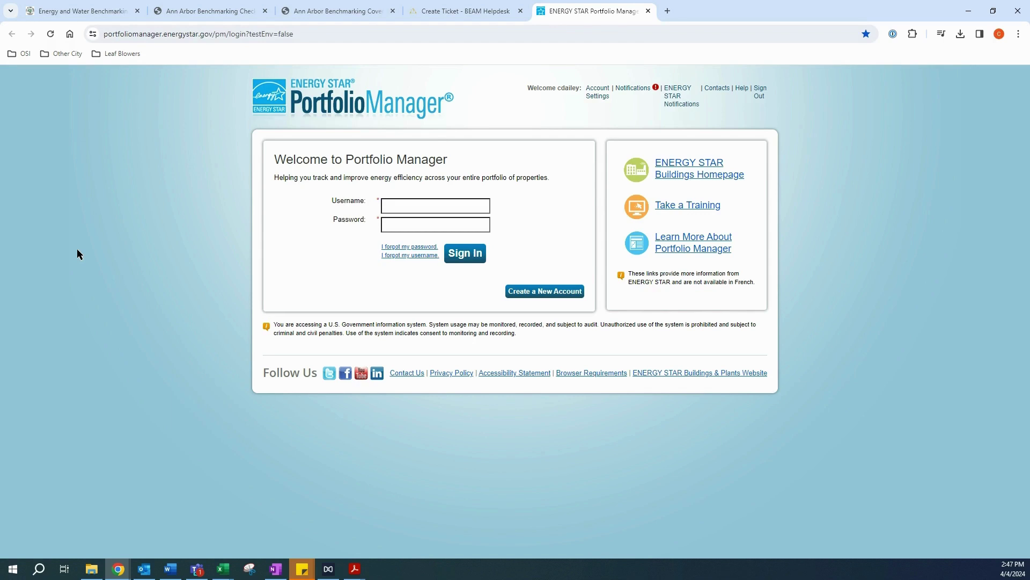
Open the How to Benchmark with the City of Ann Arbor guide in its own tab, then return to the checklist
click(220, 10)
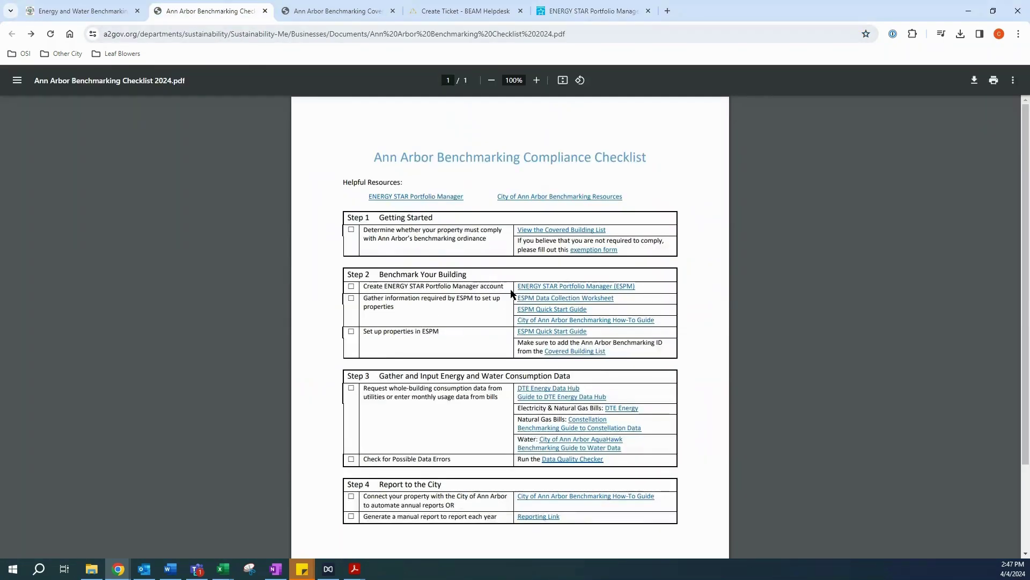
right_click(536, 321)
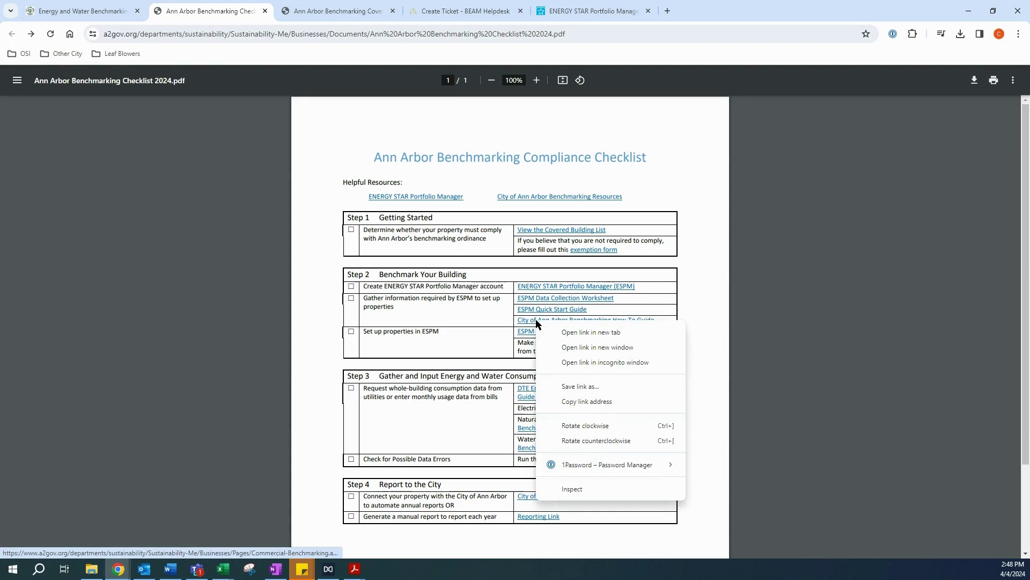
click(591, 332)
click(737, 10)
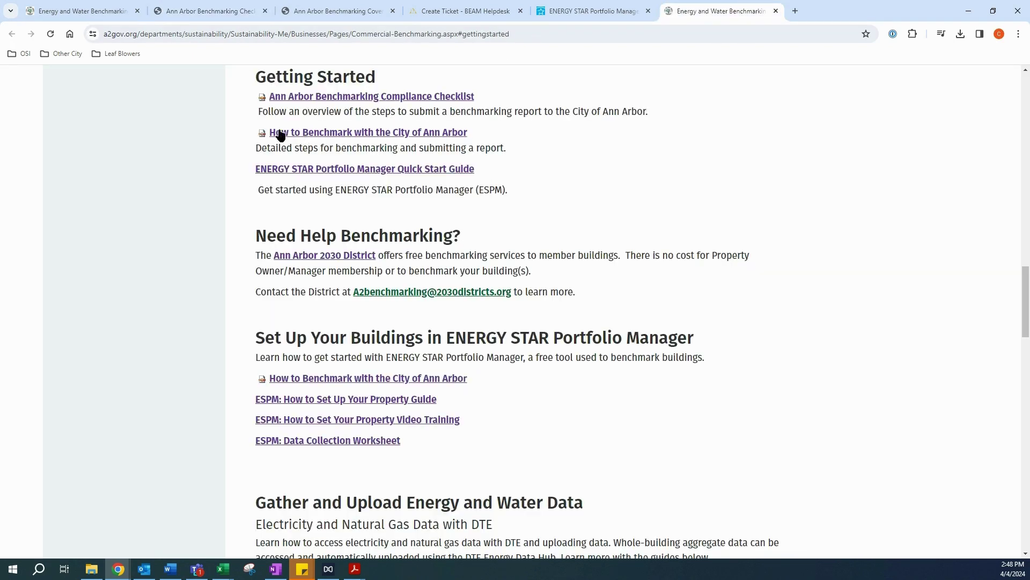
click(371, 137)
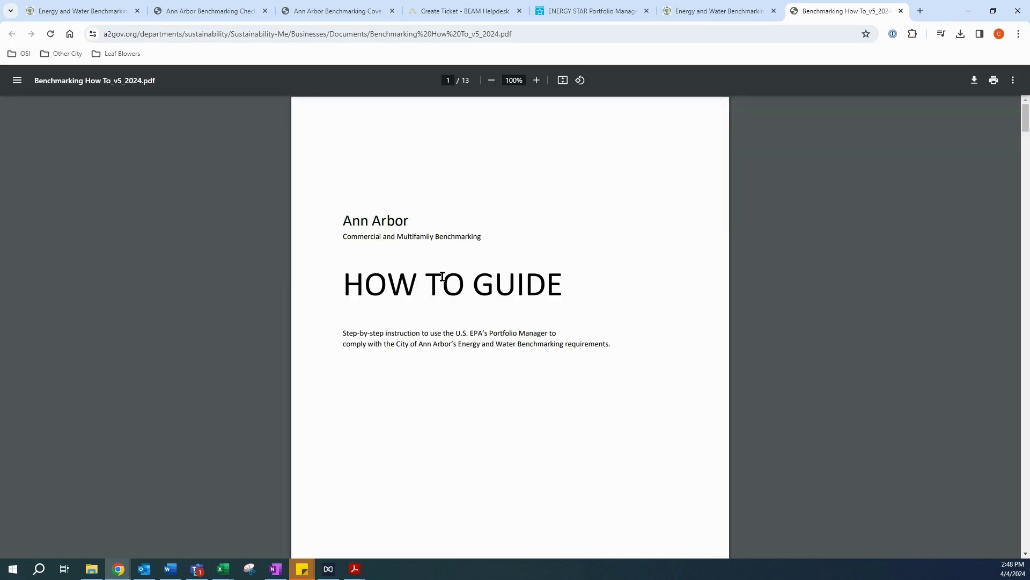
scroll(453, 260, down, 5)
scroll(450, 246, down, 4)
scroll(449, 245, down, 2)
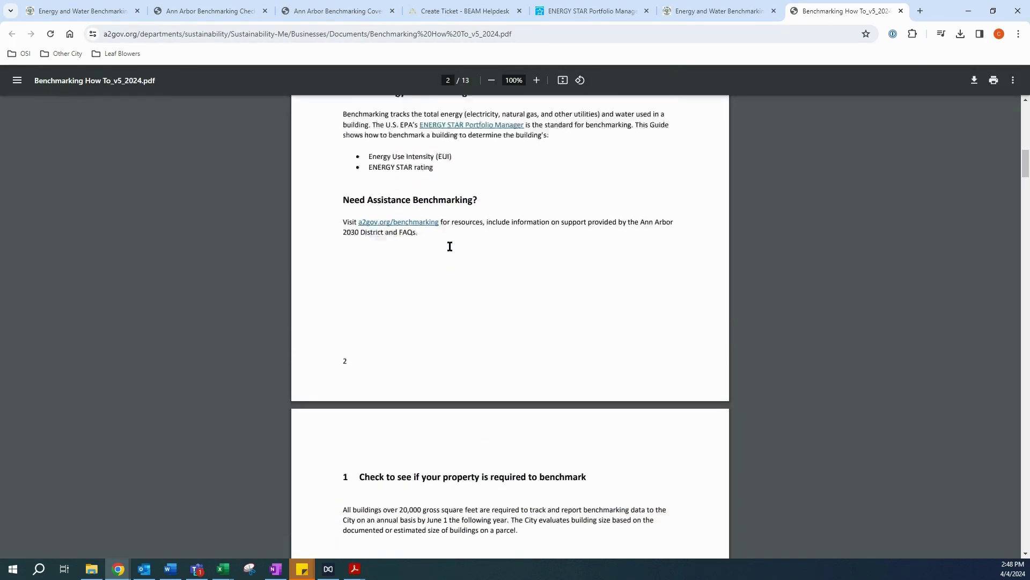
scroll(449, 247, up, 4)
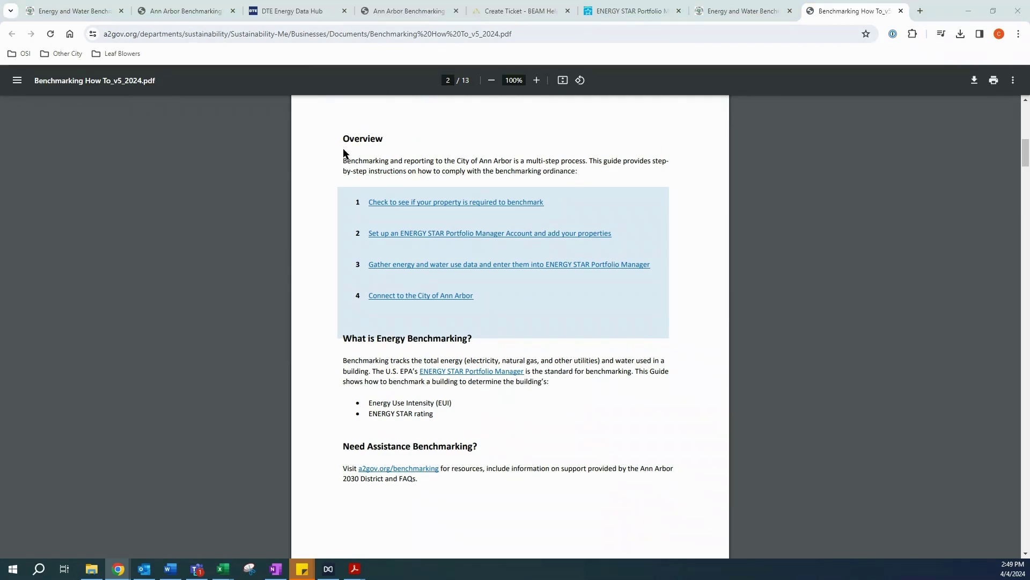
click(200, 11)
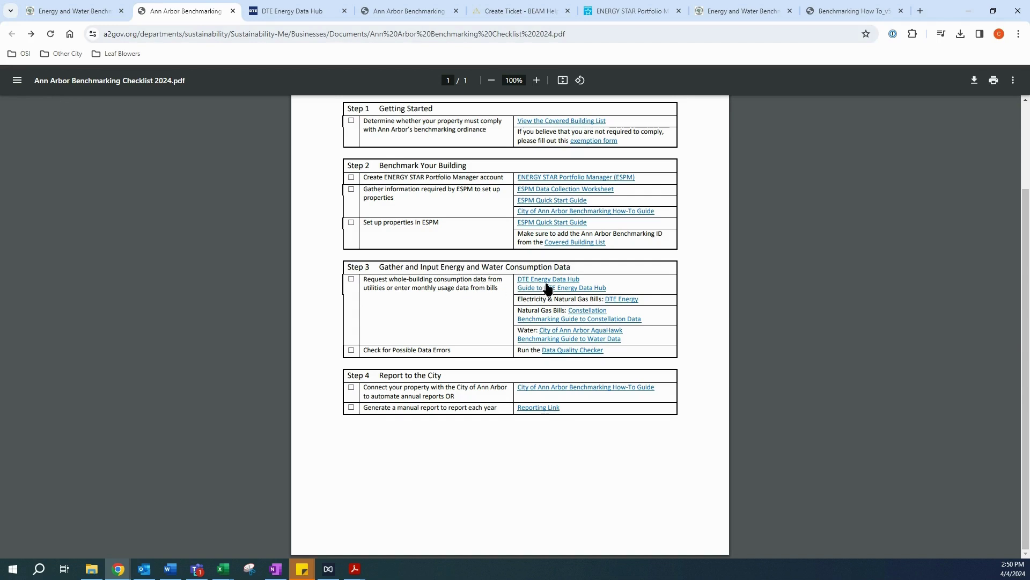
Review the DTE Energy Data Hub page and its guide, then return to the Benchmarking Checklist 2024
click(325, 9)
click(207, 6)
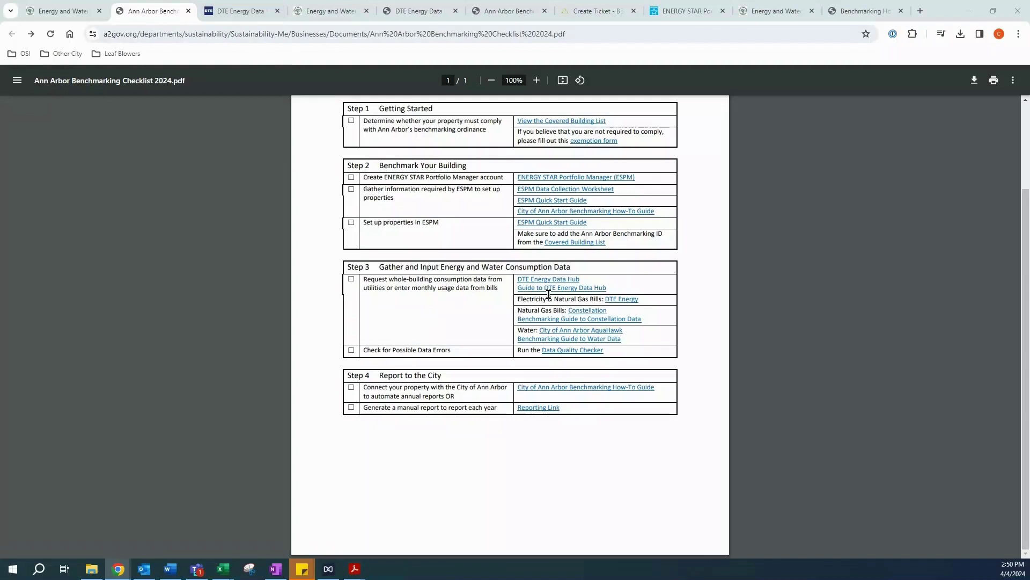
click(349, 6)
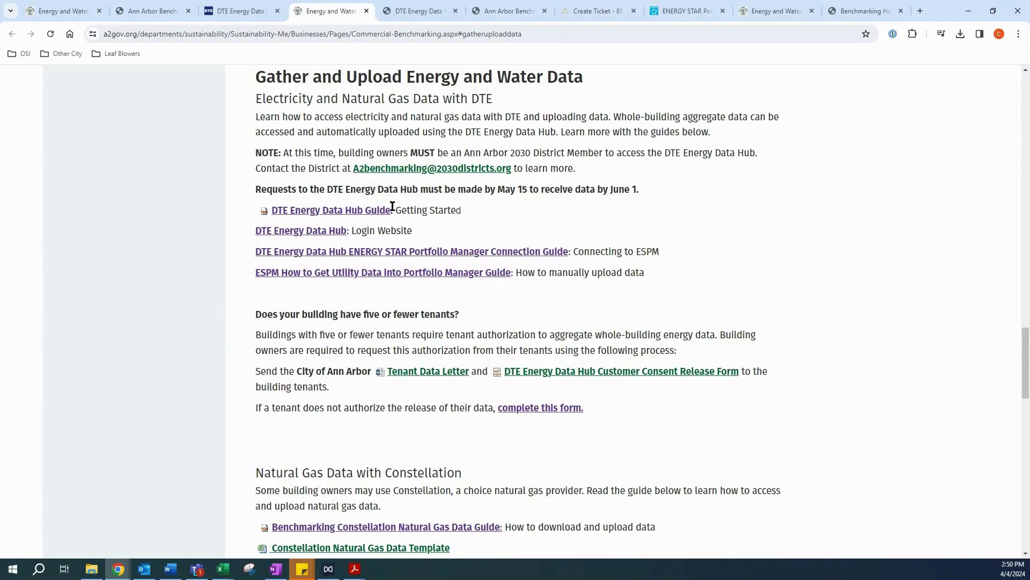
click(398, 10)
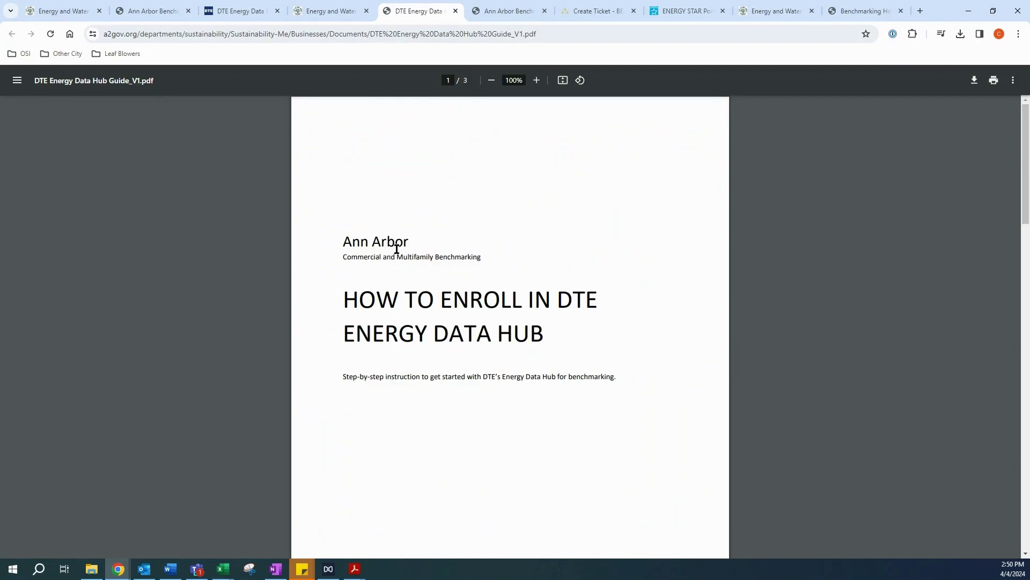
scroll(398, 264, down, 4)
scroll(398, 263, down, 4)
scroll(396, 255, down, 2)
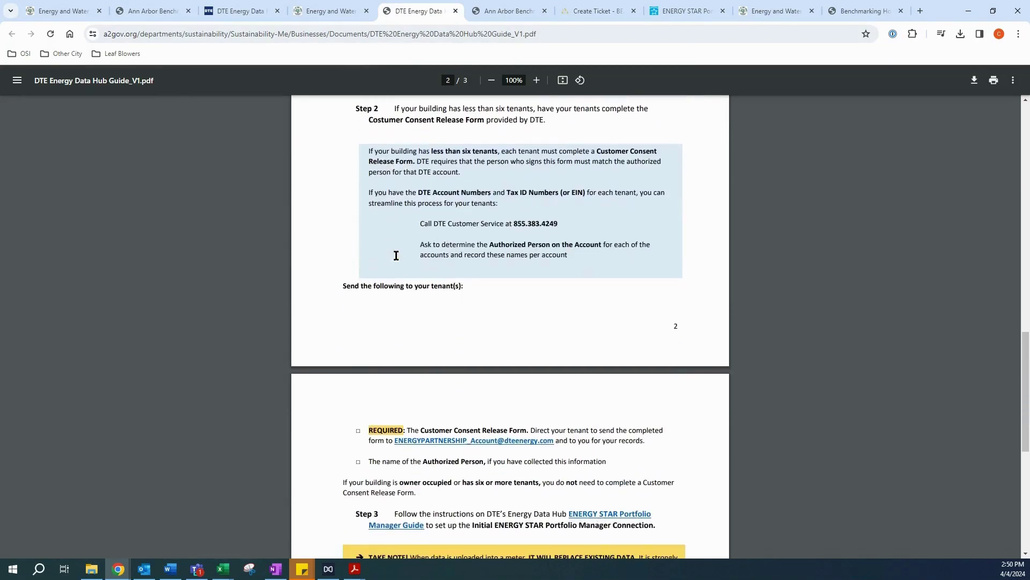
scroll(397, 256, down, 5)
scroll(394, 251, up, 5)
scroll(394, 252, up, 3)
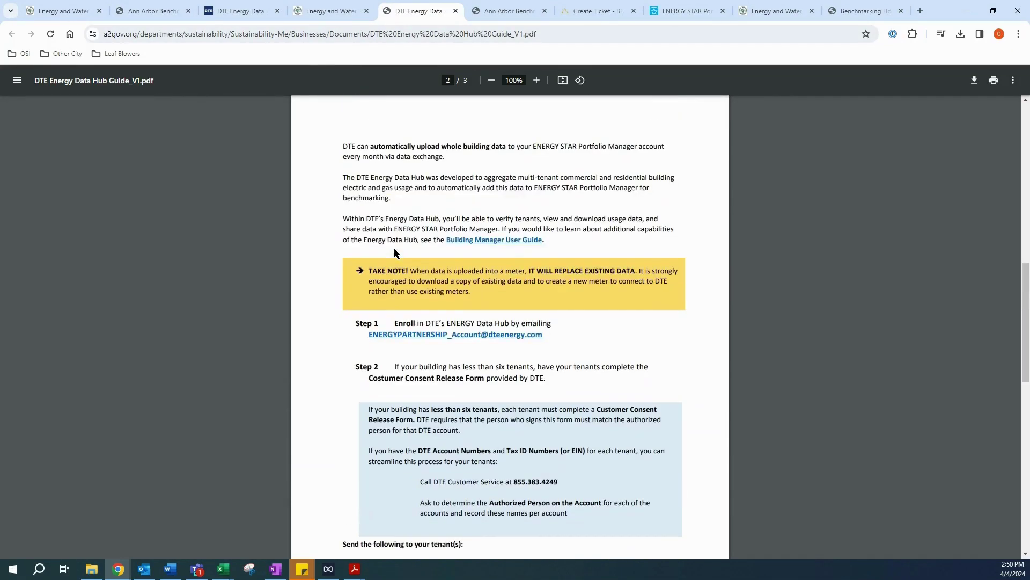
scroll(394, 243, down, 3)
scroll(392, 241, down, 1)
scroll(392, 242, down, 1)
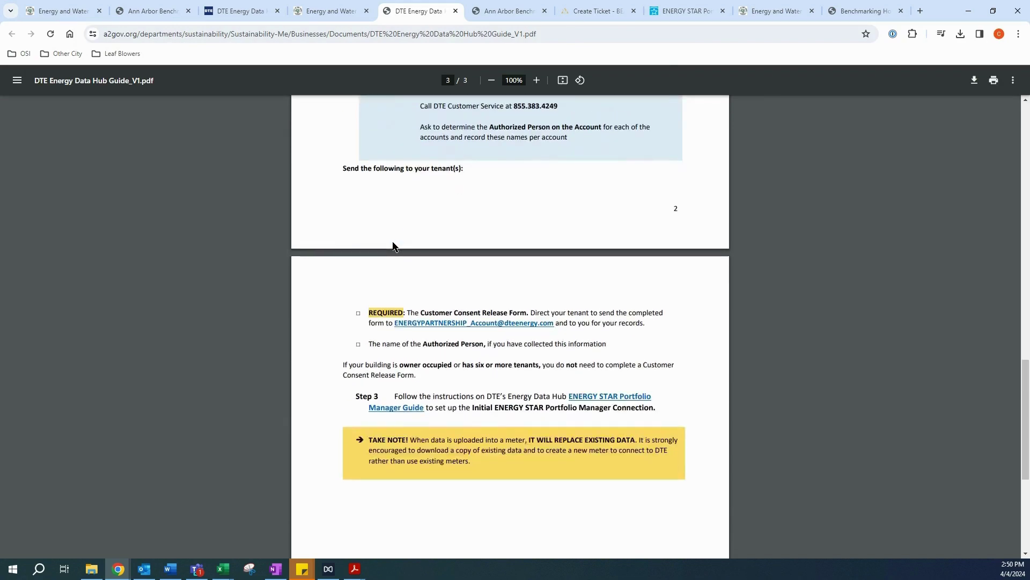
scroll(393, 241, up, 3)
scroll(392, 241, up, 4)
scroll(392, 241, up, 4)
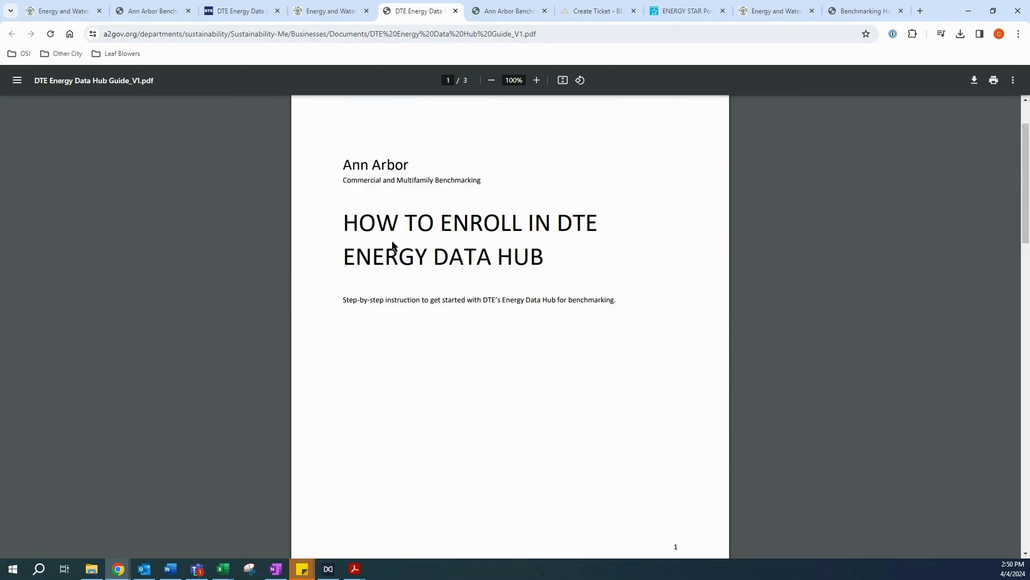
scroll(392, 245, up, 1)
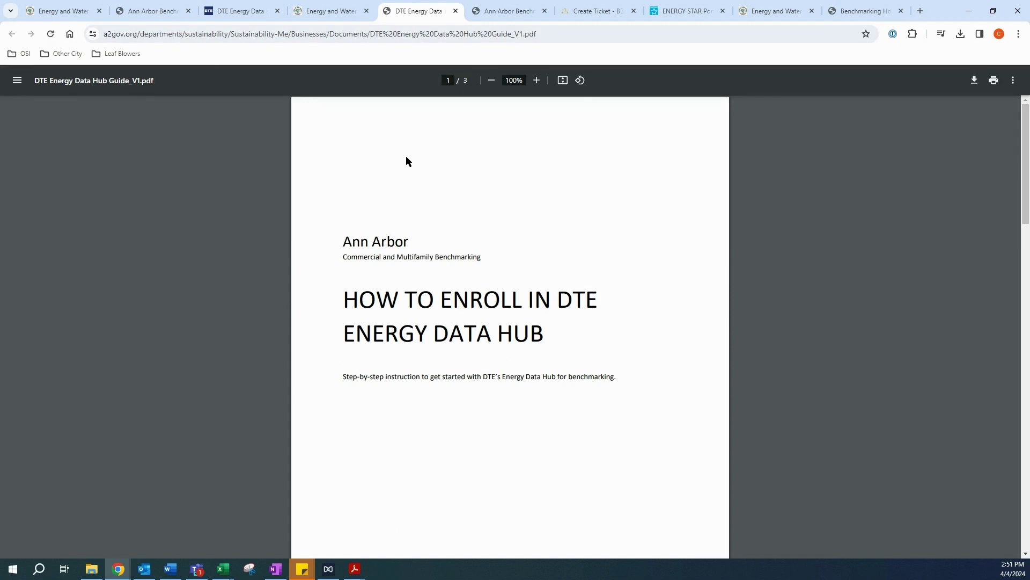
click(154, 11)
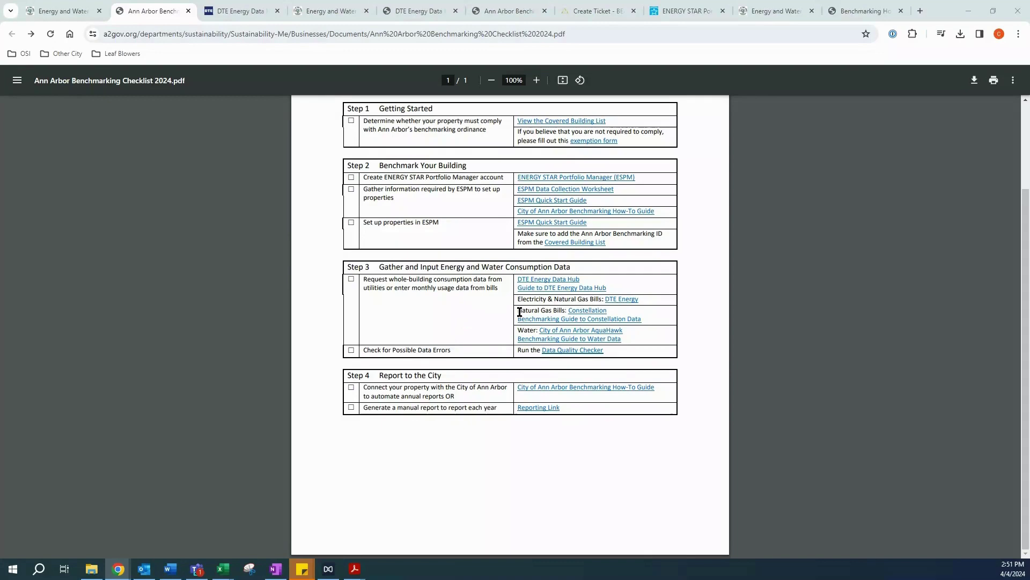
Open the Constellation data guidance link in a new tab and return to the checklist
right_click(573, 326)
click(573, 328)
click(214, 11)
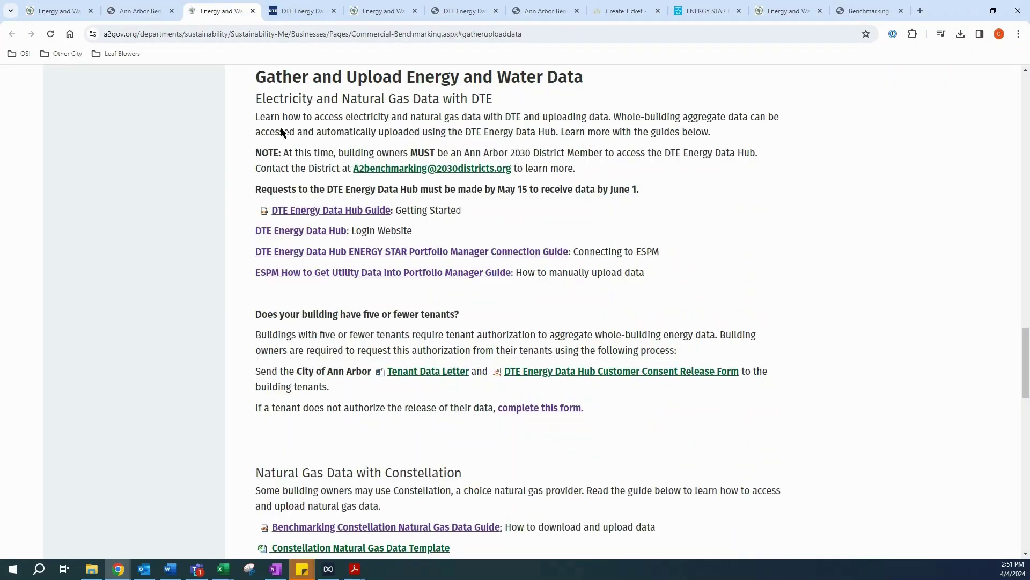
scroll(300, 442, down, 1)
scroll(301, 443, down, 3)
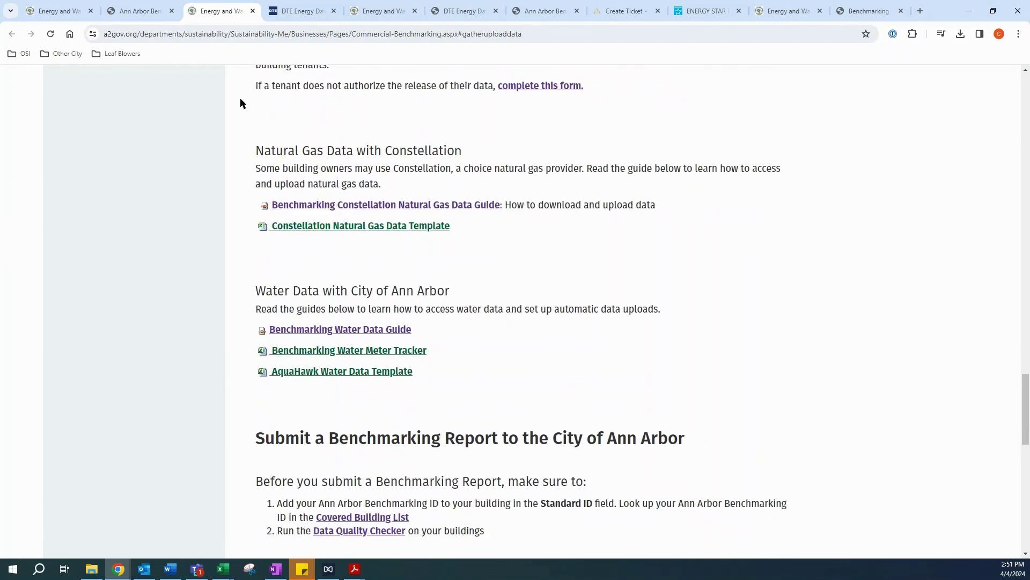
click(141, 10)
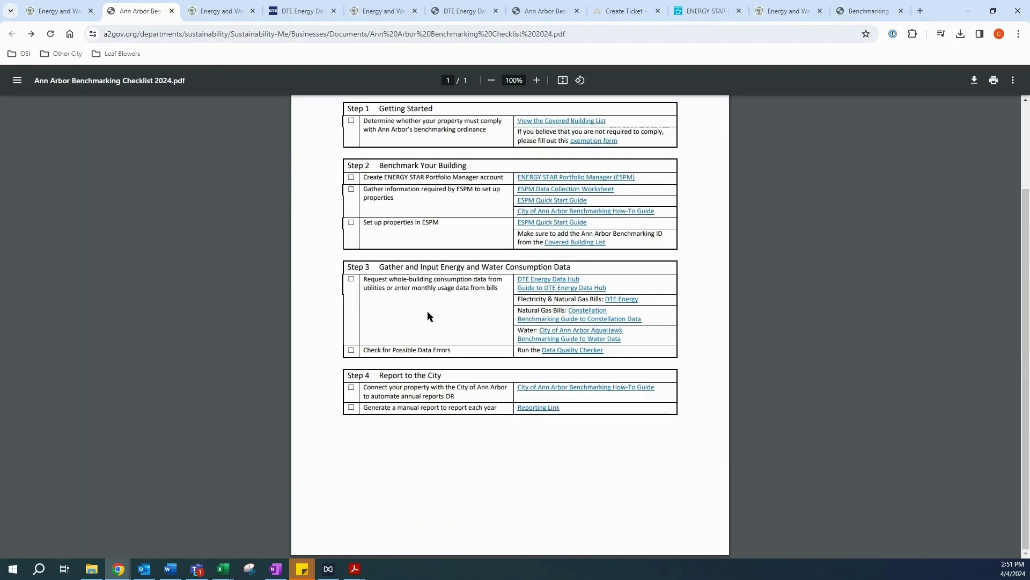
Open the water data guidance link in a new tab, view it and return to the checklist
right_click(554, 338)
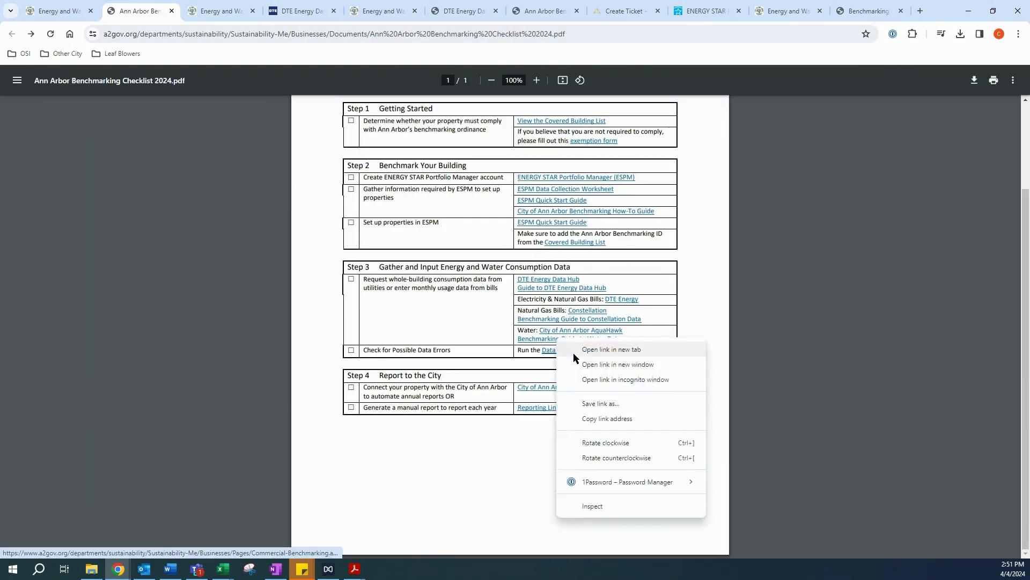
click(574, 348)
click(266, 4)
scroll(239, 240, down, 2)
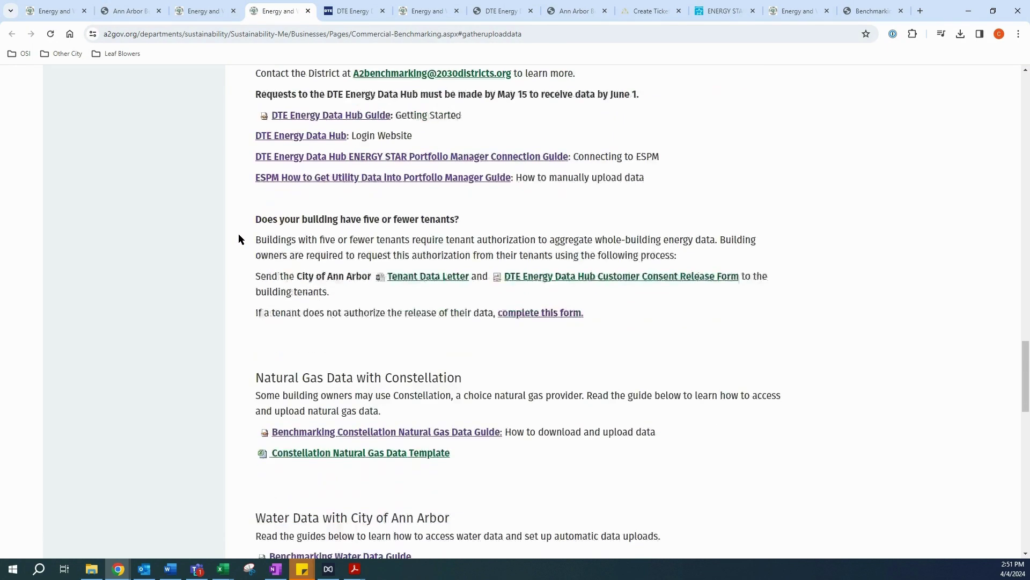
scroll(239, 240, down, 3)
right_click(334, 147)
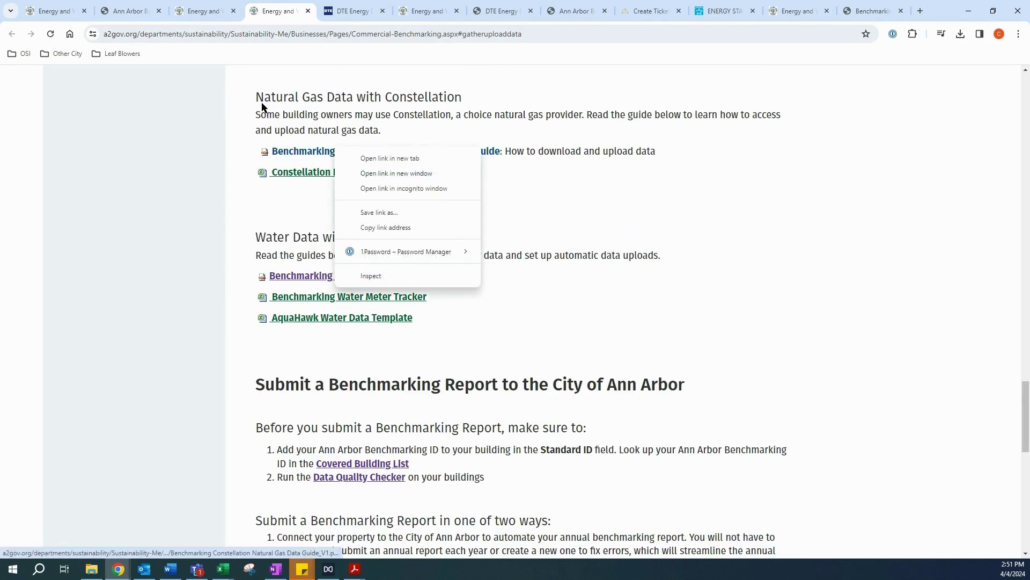
click(145, 12)
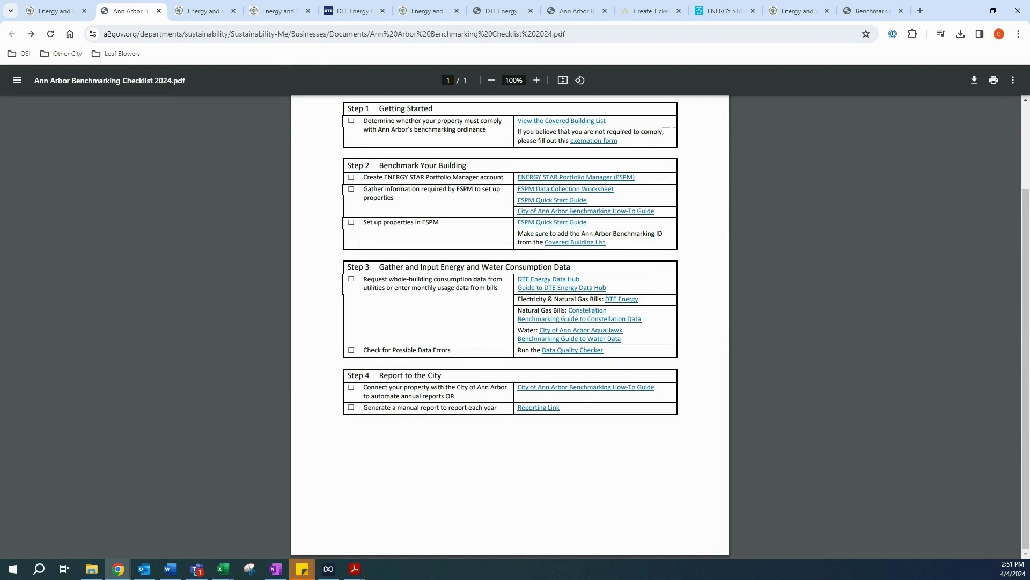
Open the Data Quality Checker article in a new tab and return to the checklist
click(572, 350)
right_click(400, 310)
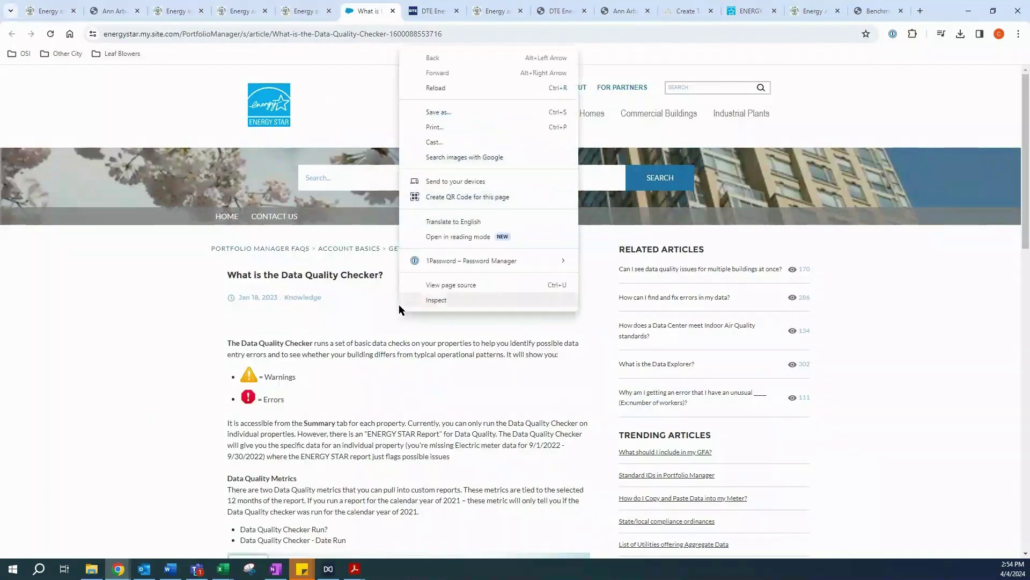
click(363, 339)
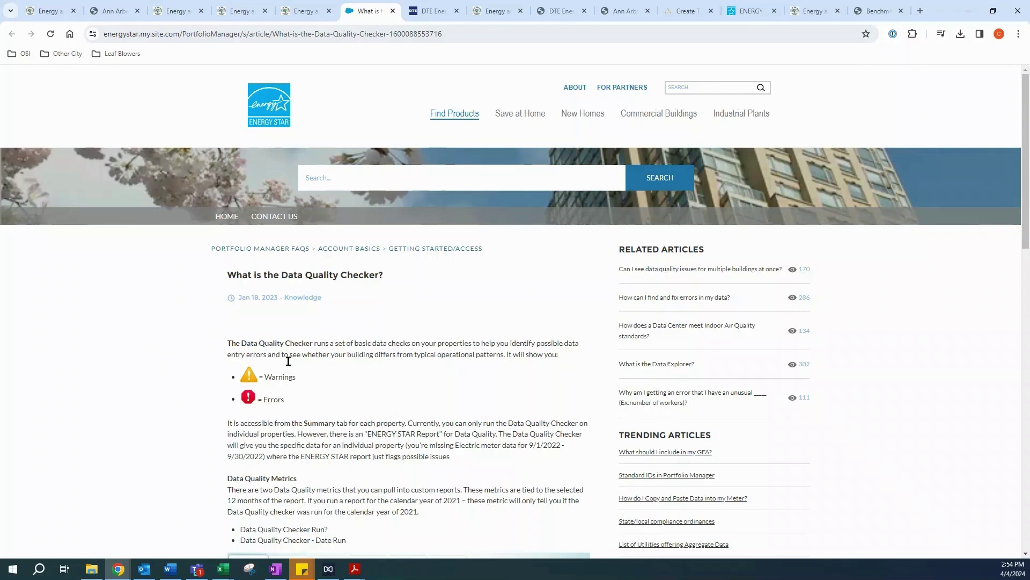
click(114, 10)
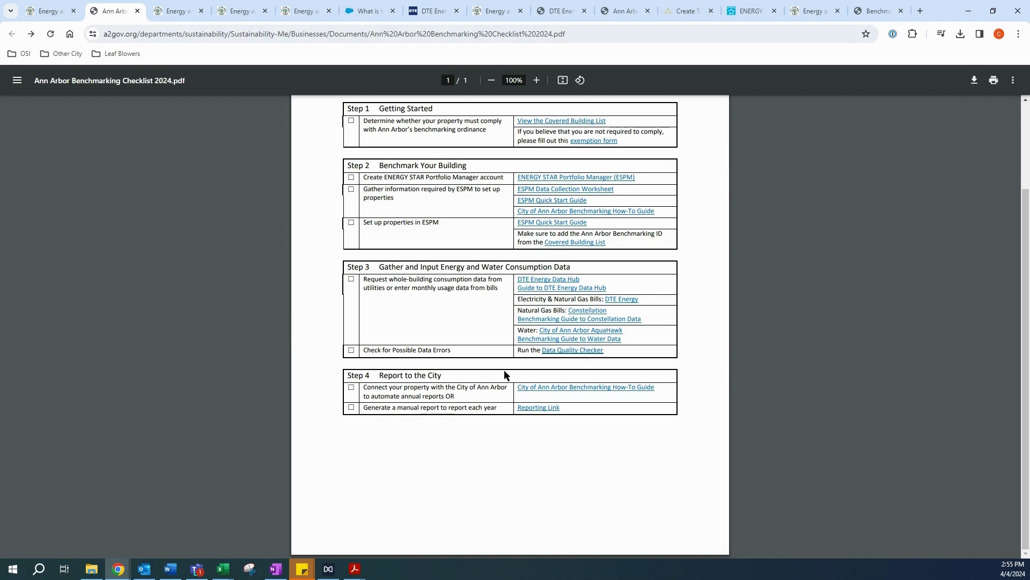
Open the 2024 Benchmarking How-To Guide in a new tab, read to the reporting options, and return to the checklist
right_click(564, 393)
click(619, 219)
click(161, 11)
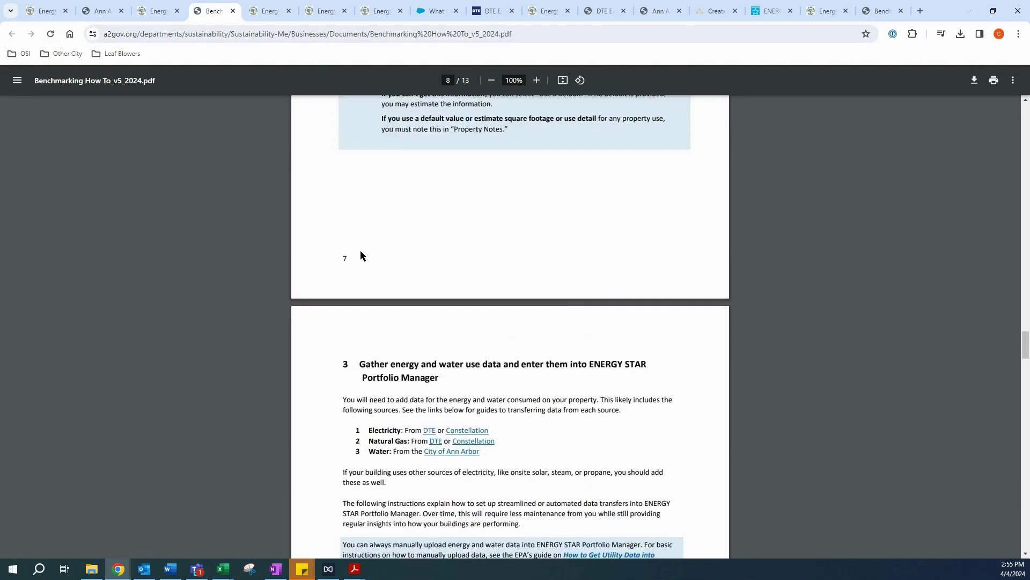
scroll(360, 254, down, 10)
scroll(360, 254, down, 10)
scroll(361, 254, down, 10)
scroll(360, 253, down, 2)
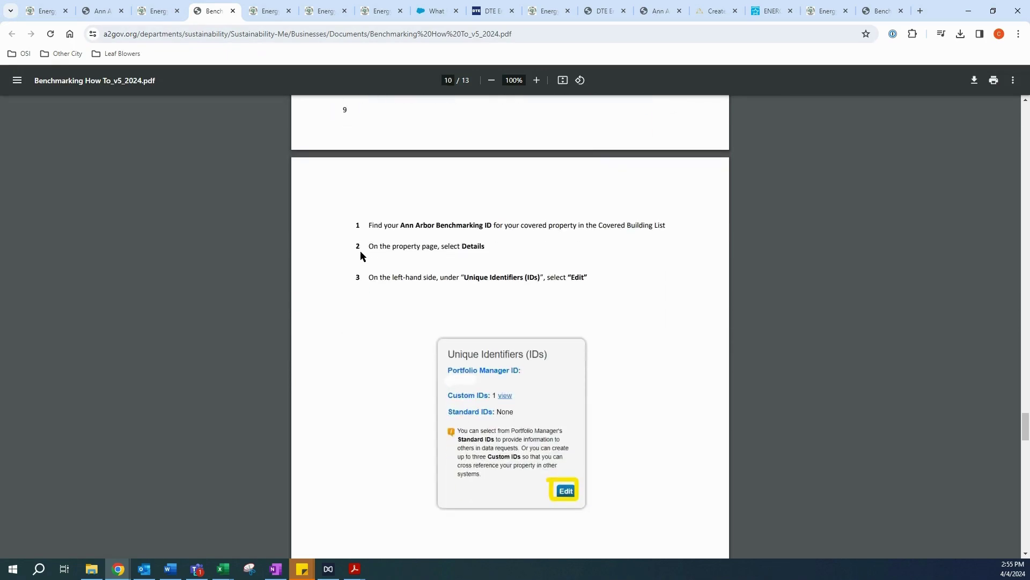
scroll(360, 254, down, 10)
scroll(360, 252, down, 3)
scroll(360, 251, down, 2)
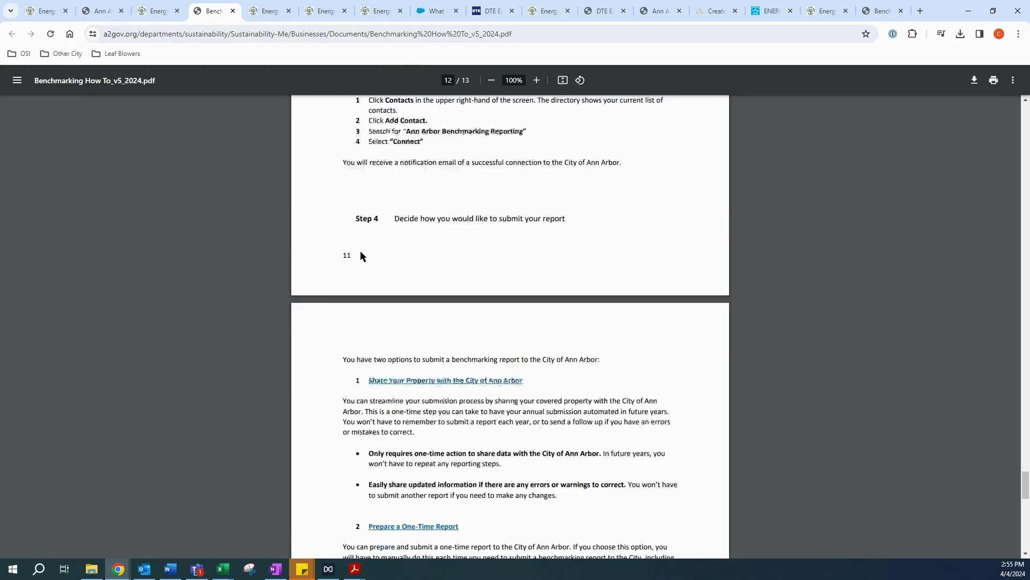
scroll(361, 251, down, 2)
scroll(360, 252, down, 2)
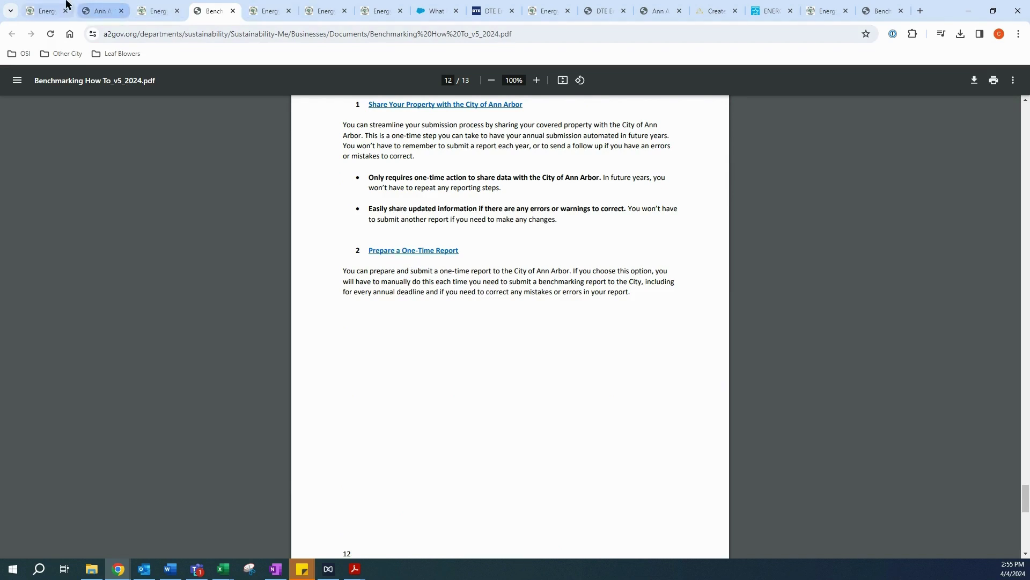
click(91, 8)
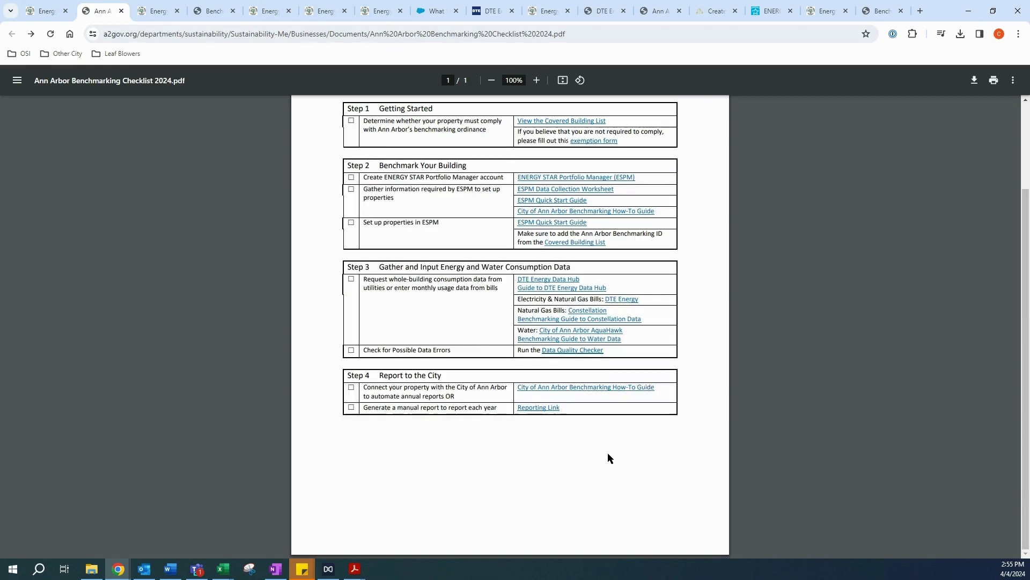
Open the Ann Arbor Benchmarking Report for Year 2021 data request response form in a new tab
right_click(535, 410)
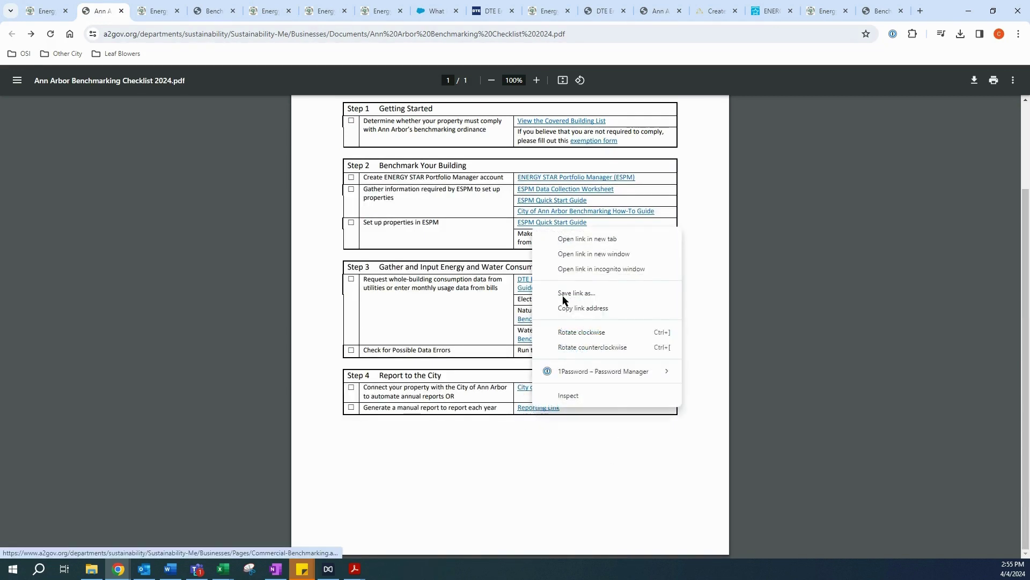
click(571, 239)
click(152, 9)
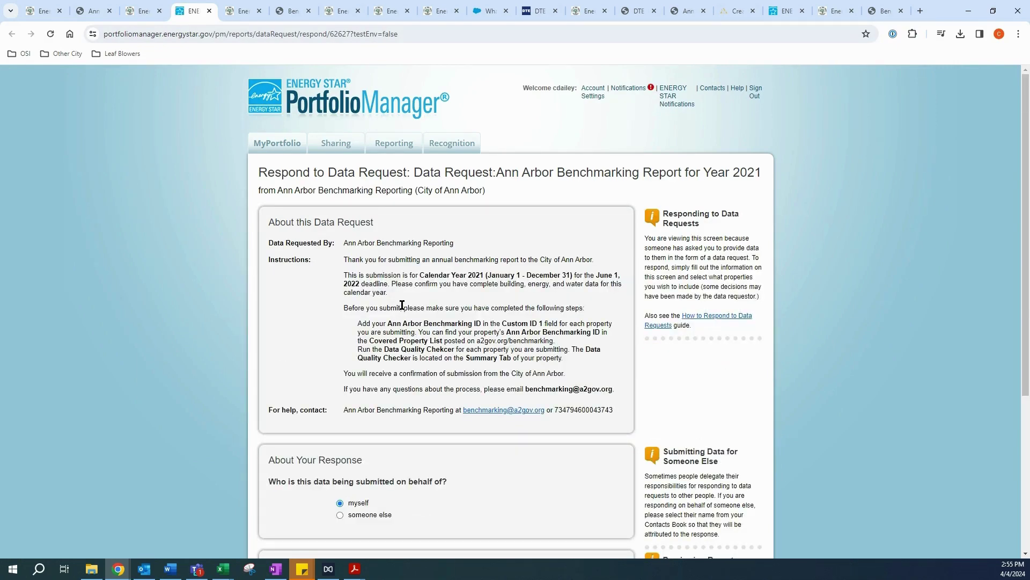
scroll(403, 306, down, 3)
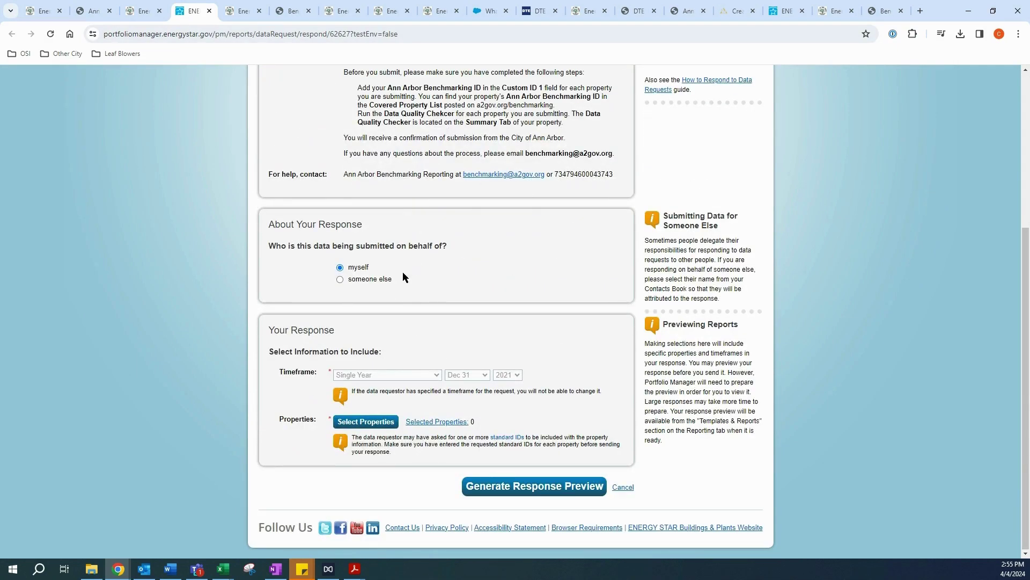